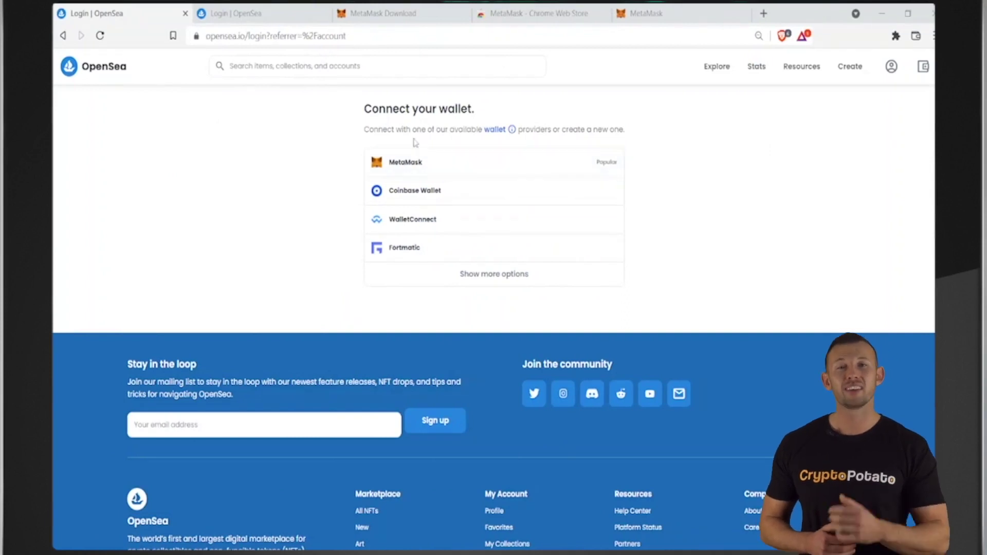
Step: Choose MetaMask in OpenSea's wallet list to request a connection for Account 1
click(484, 169)
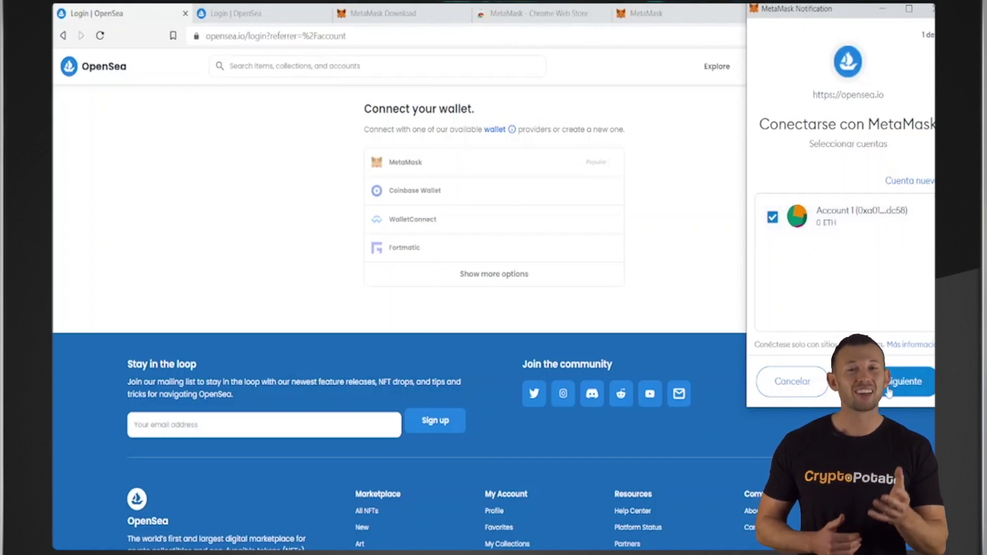
Step: Approve connecting MetaMask Account 1 to opensea.io
click(891, 392)
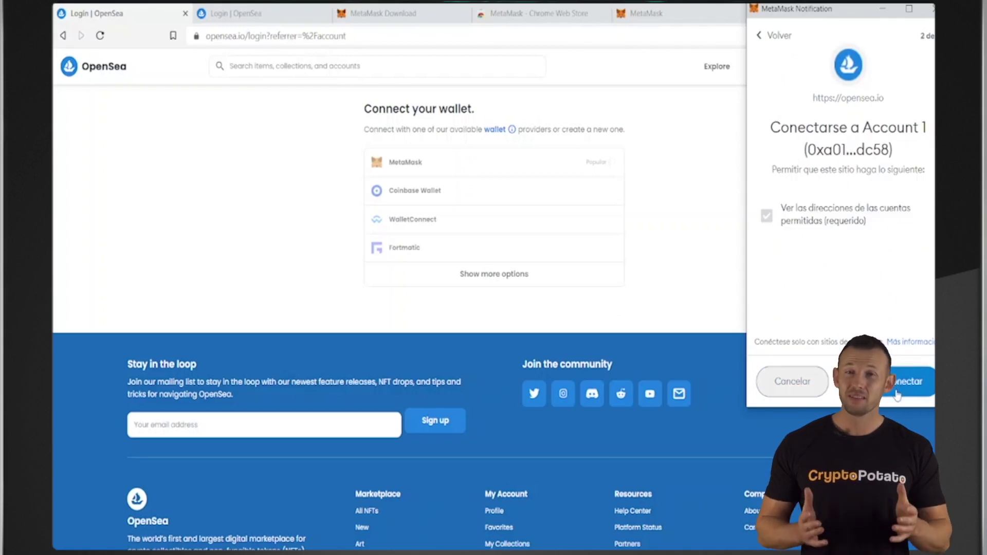
click(896, 394)
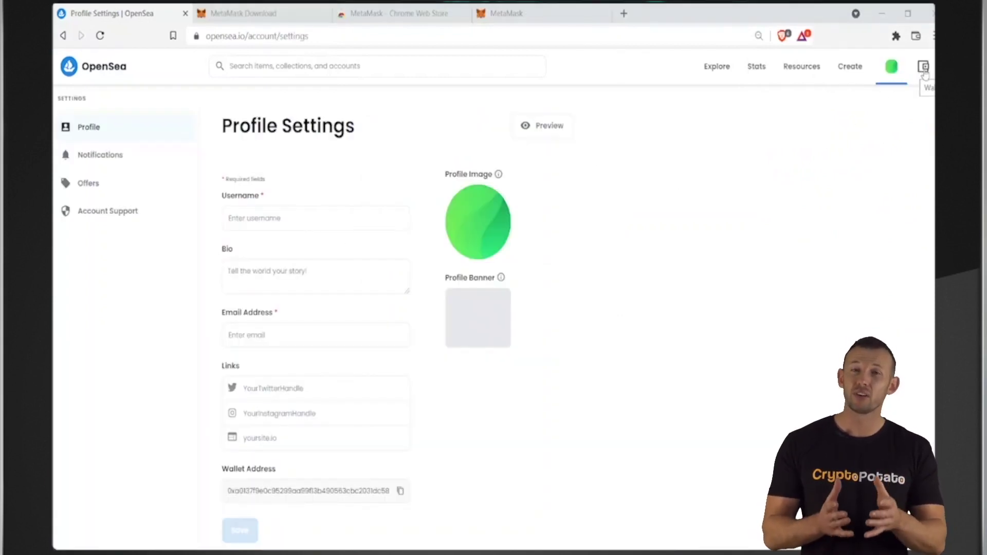
Step: Check the wallet's 0 ETH balance, then open the account's own profile page
click(923, 76)
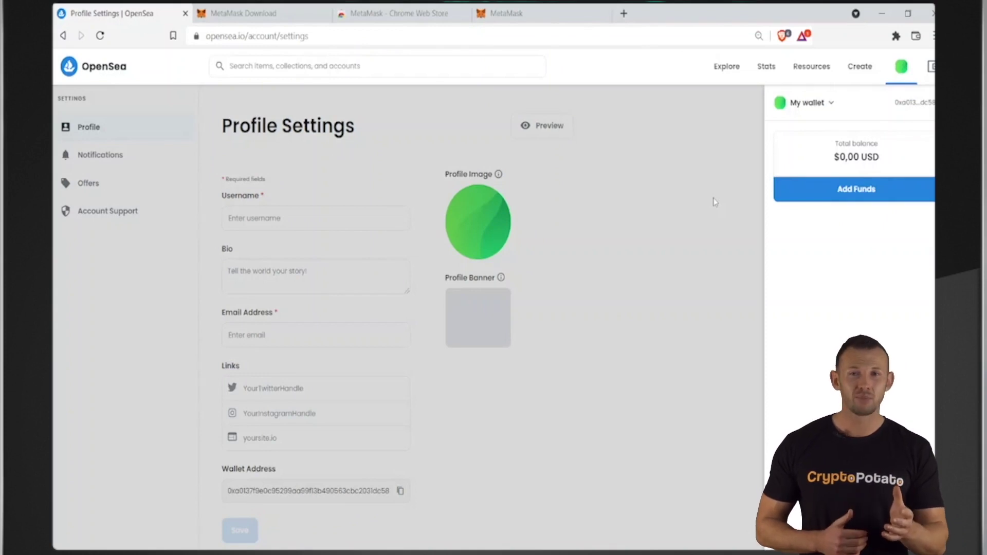
click(714, 202)
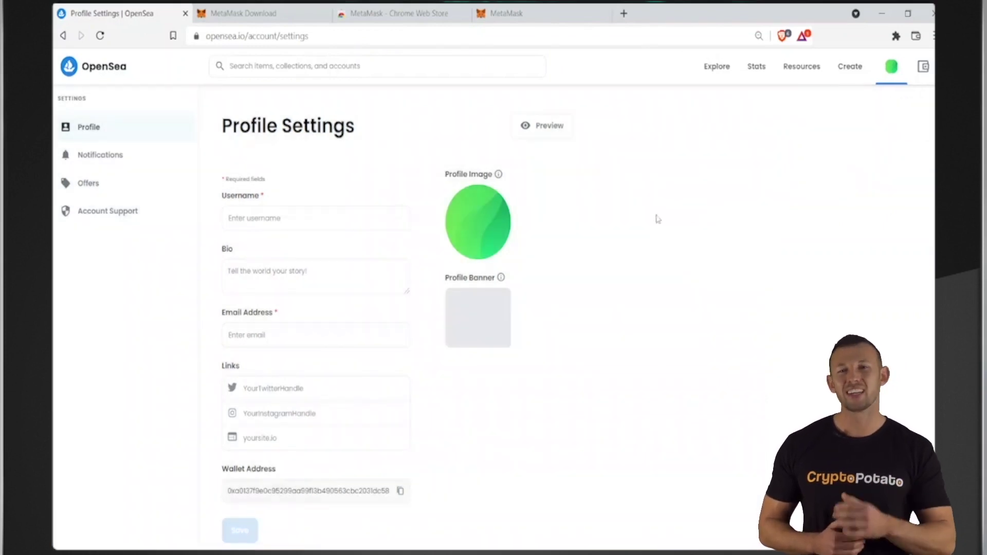
mouse_move(888, 75)
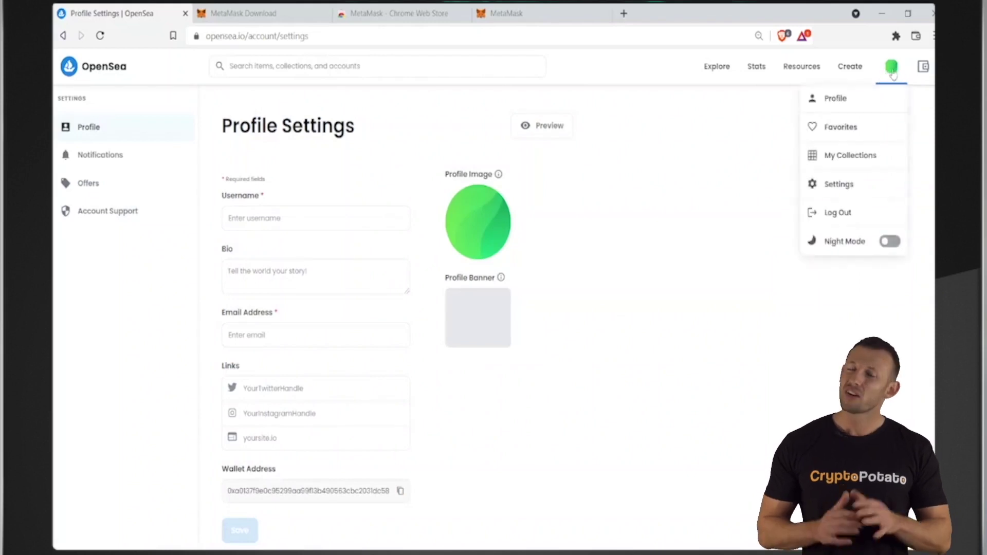
click(867, 101)
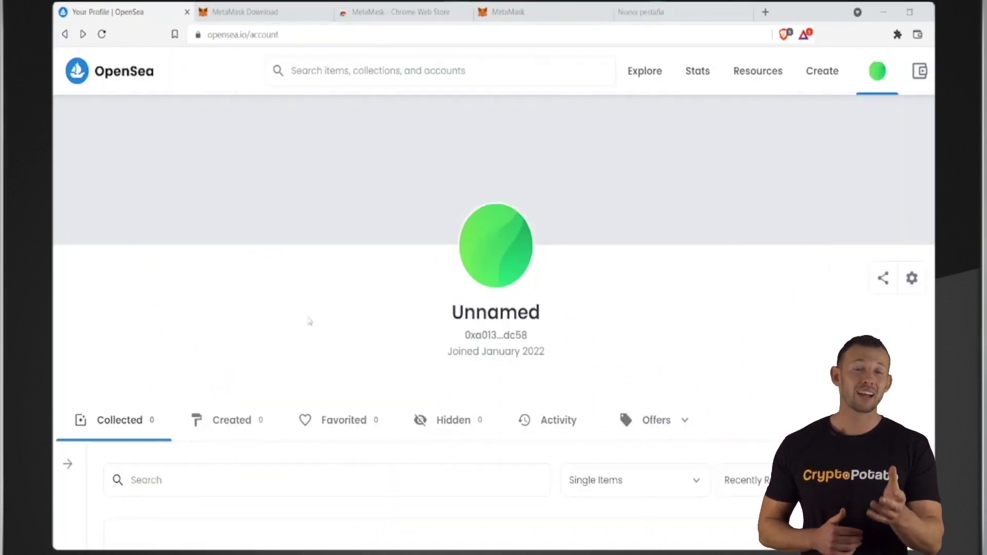
Step: Start a new collection from My Collections and look over the Create a Collection form
mouse_move(877, 72)
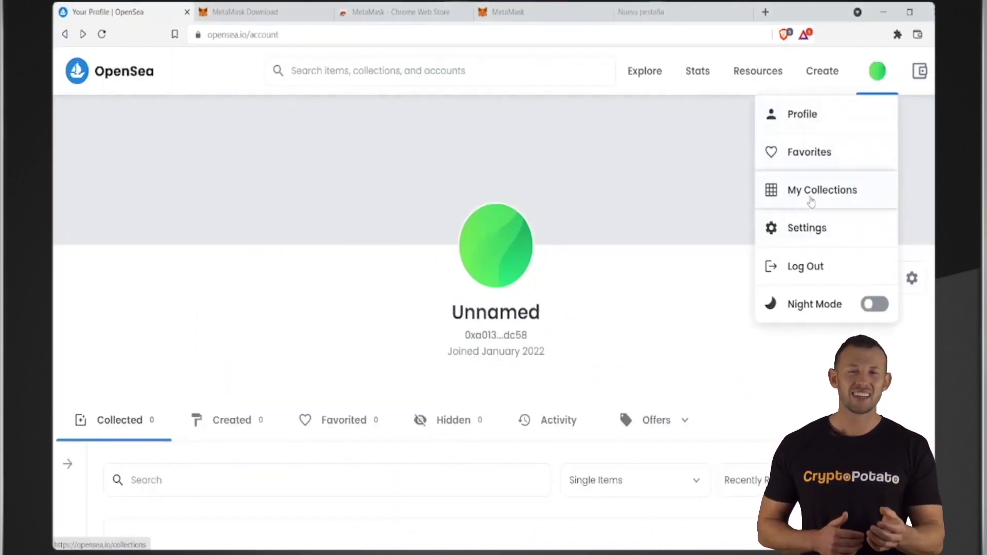
click(810, 201)
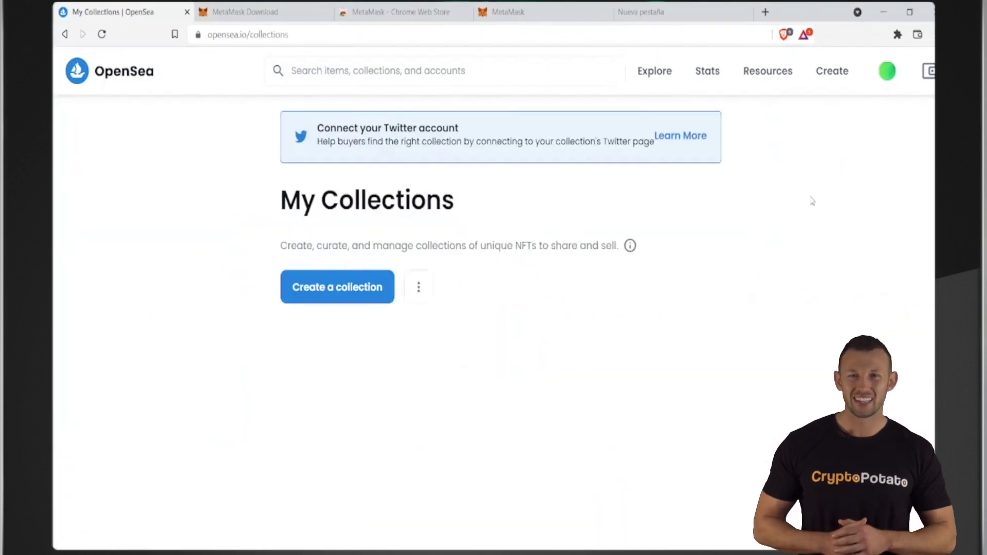
click(376, 294)
scroll(554, 282, down, 1)
scroll(554, 282, down, 2)
scroll(593, 203, up, 1)
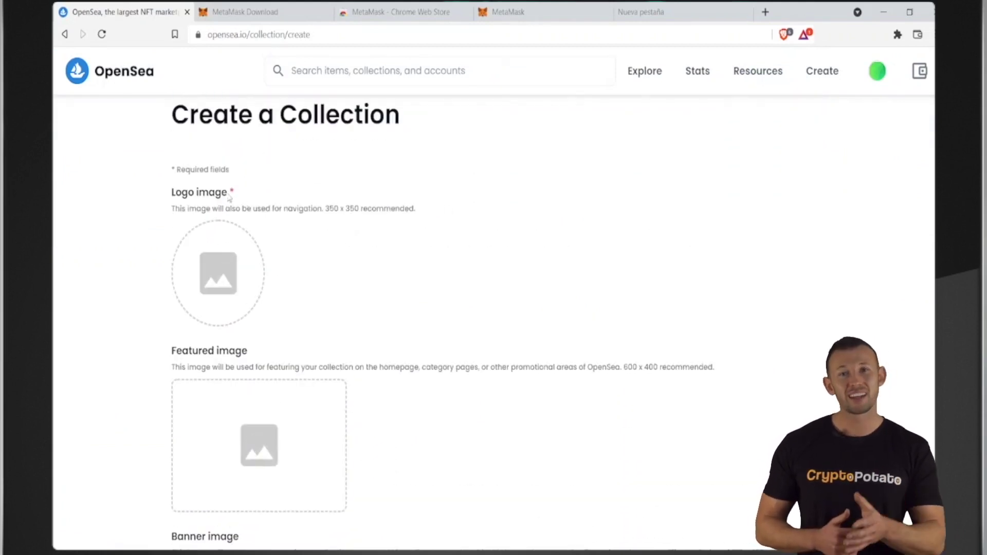
drag(231, 198, 170, 195)
click(169, 220)
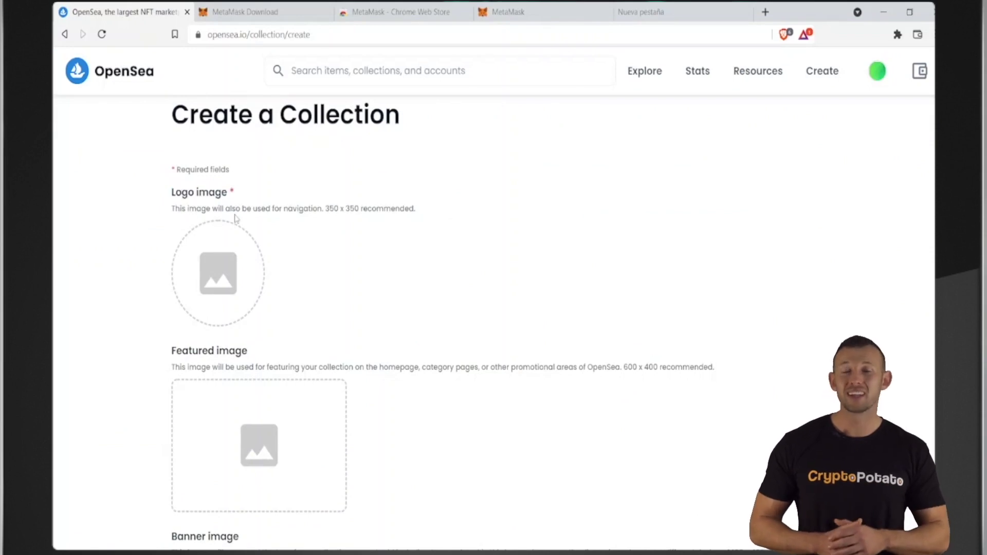
Step: Copy the connected wallet's address from the wallet panel
click(384, 358)
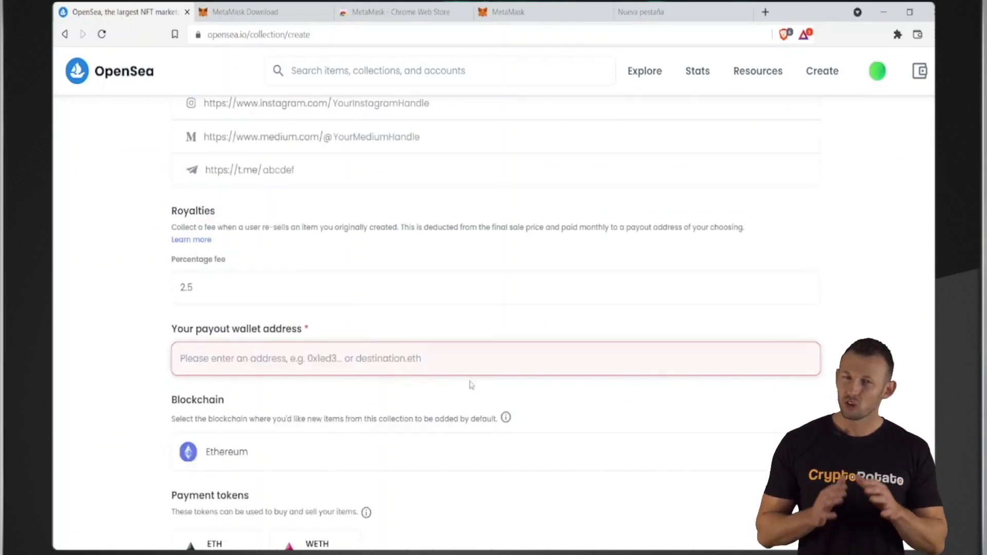
click(918, 72)
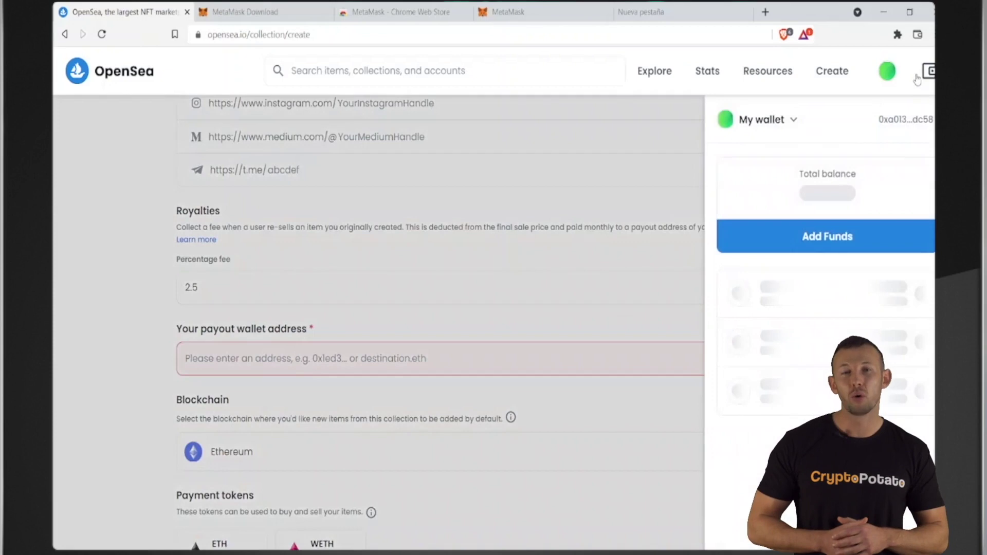
click(899, 120)
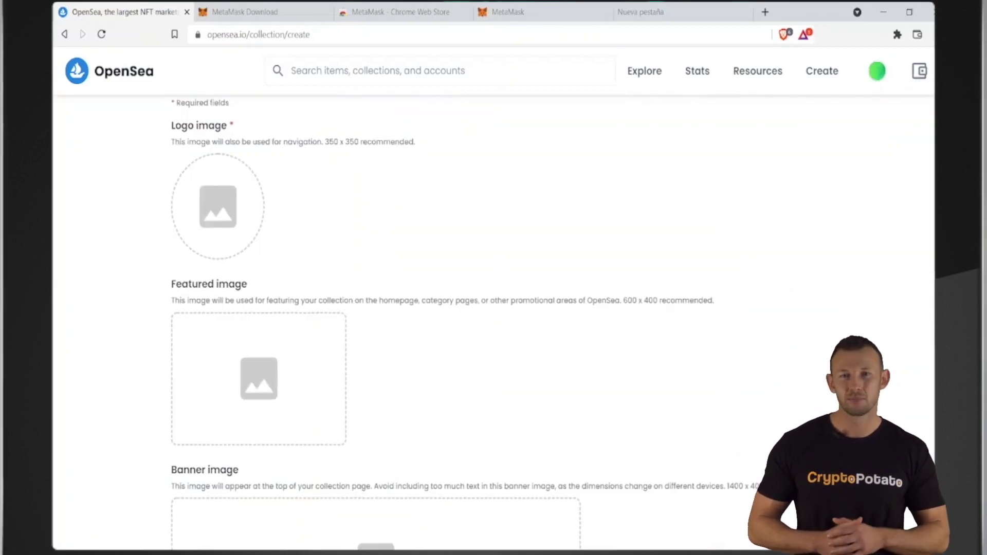
Step: Upload the potato-character logo and the red-eyed potato featured image
drag(389, 234, 219, 226)
drag(389, 234, 221, 308)
scroll(480, 329, down, 4)
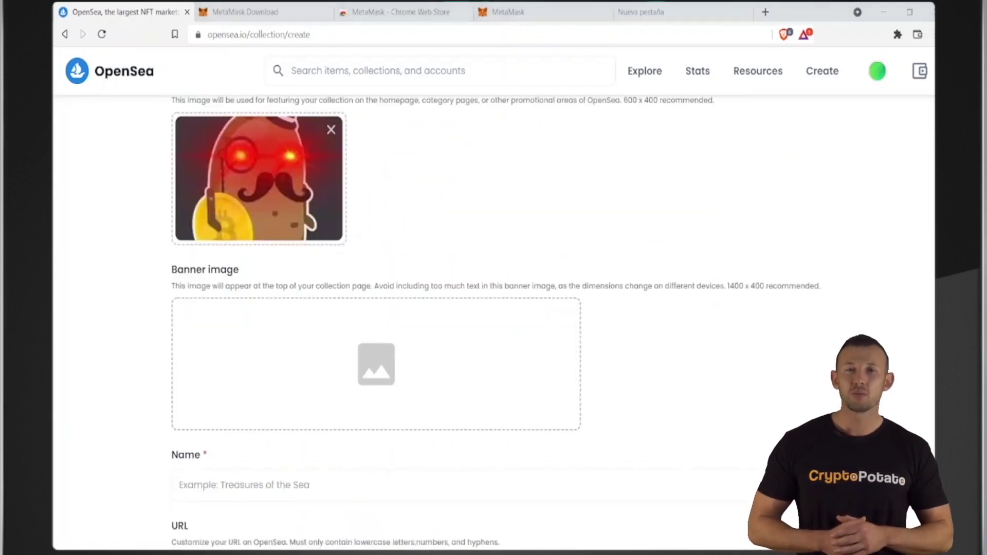
Step: Add the banner image and name the collection CryptoPotato's First NFT Collection
drag(390, 234, 370, 358)
scroll(703, 348, down, 6)
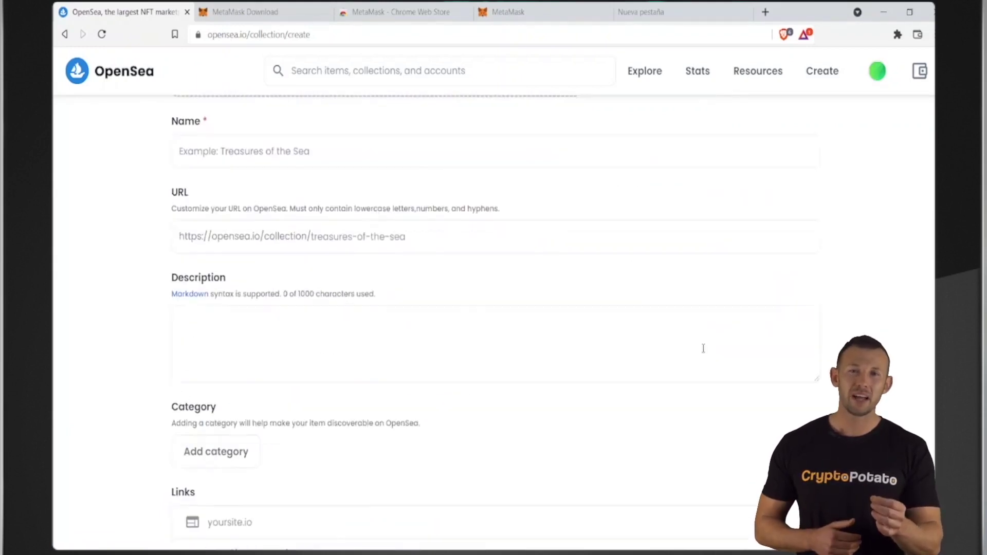
click(255, 151)
text(CryptoPotato's First NFT Collection)
Step: Set the URL to cpotato-collection and description 'The first CryptoPotato Collection!'
click(382, 258)
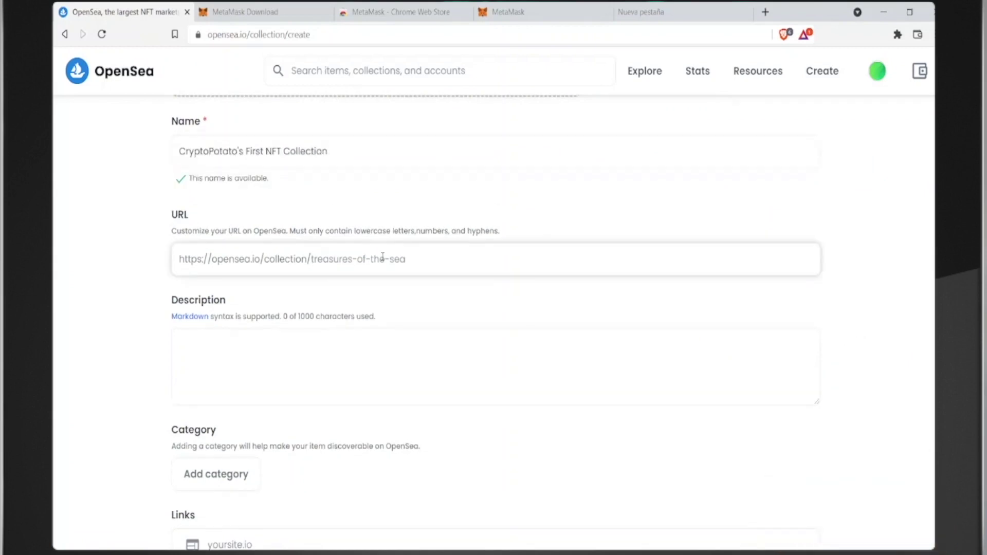
text(CPotato-collection)
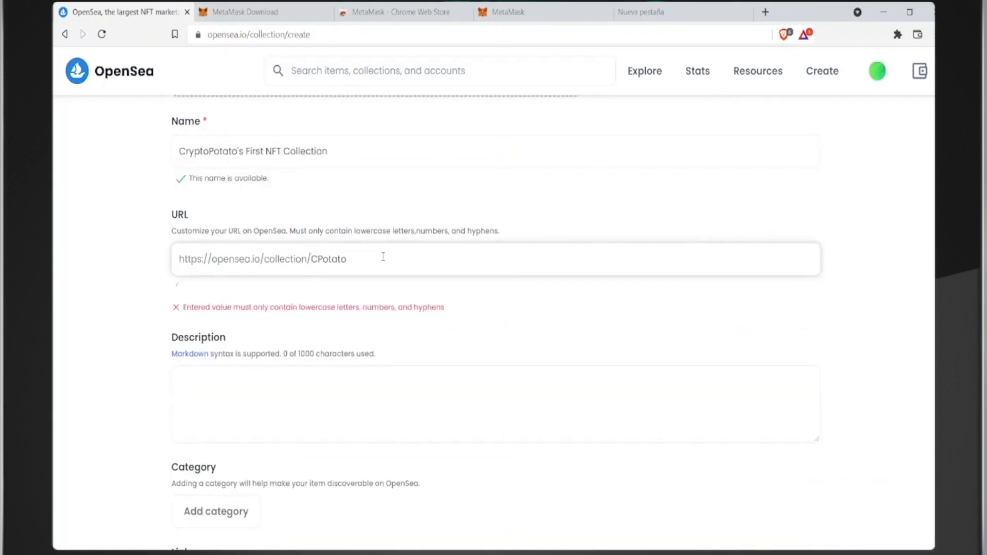
key(ctrl+a)
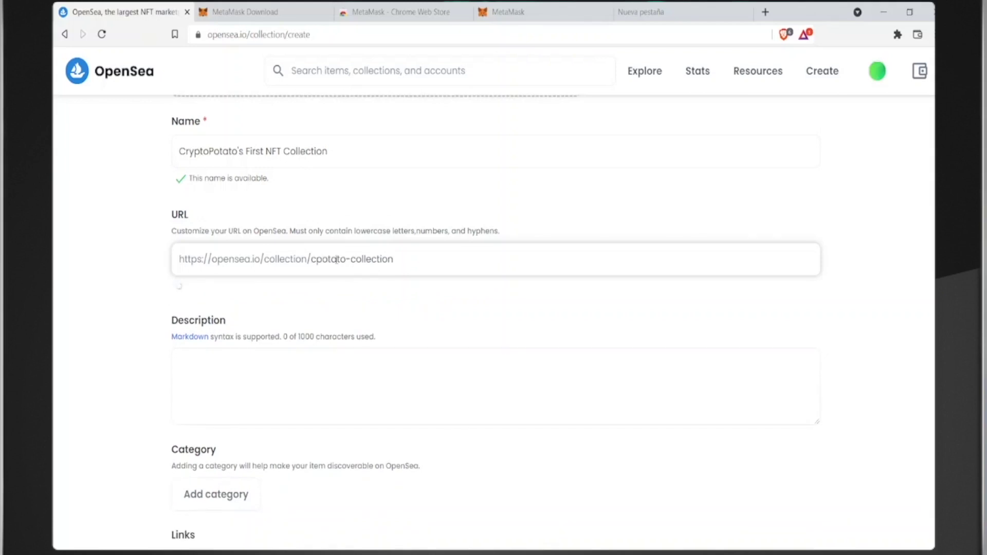
scroll(462, 231, down, 1)
text(cpotato-collection)
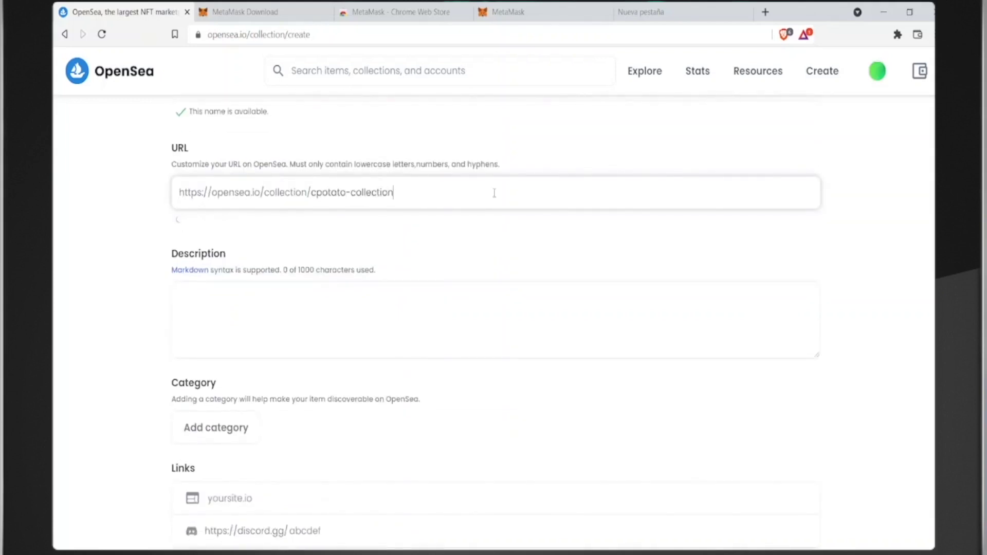
click(280, 312)
text(The first Crypto)
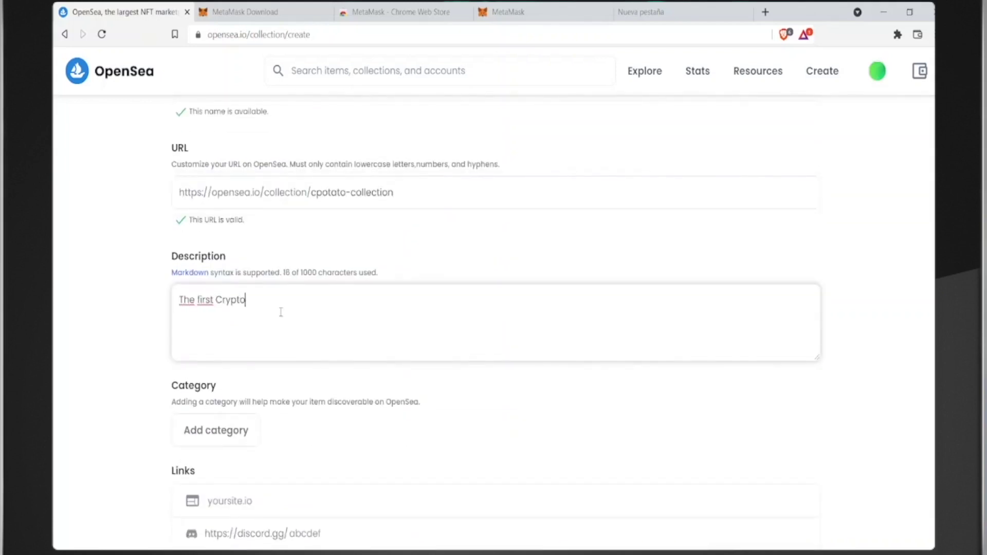
text(Potato Collection!)
scroll(281, 312, down, 2)
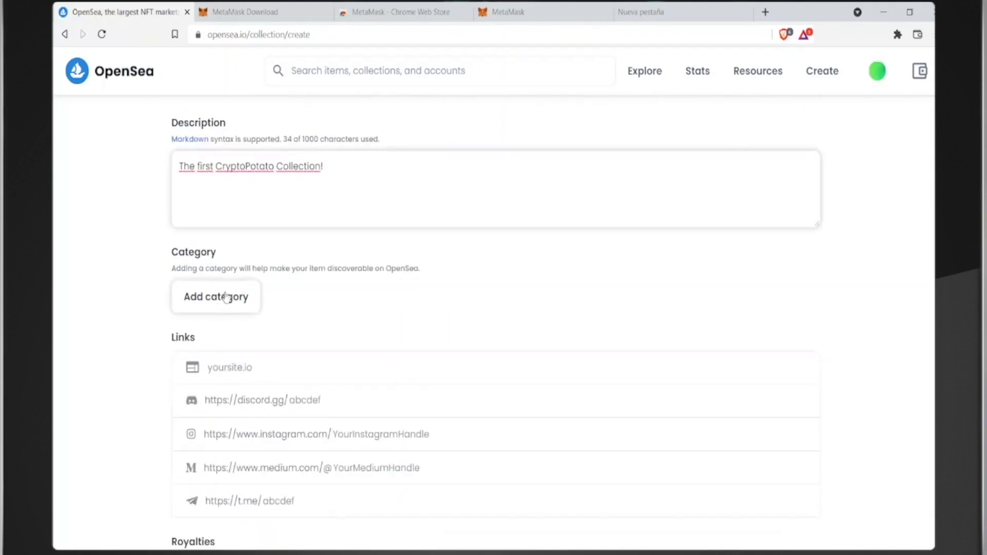
Step: Tag the collection with the Art category
click(184, 304)
click(239, 343)
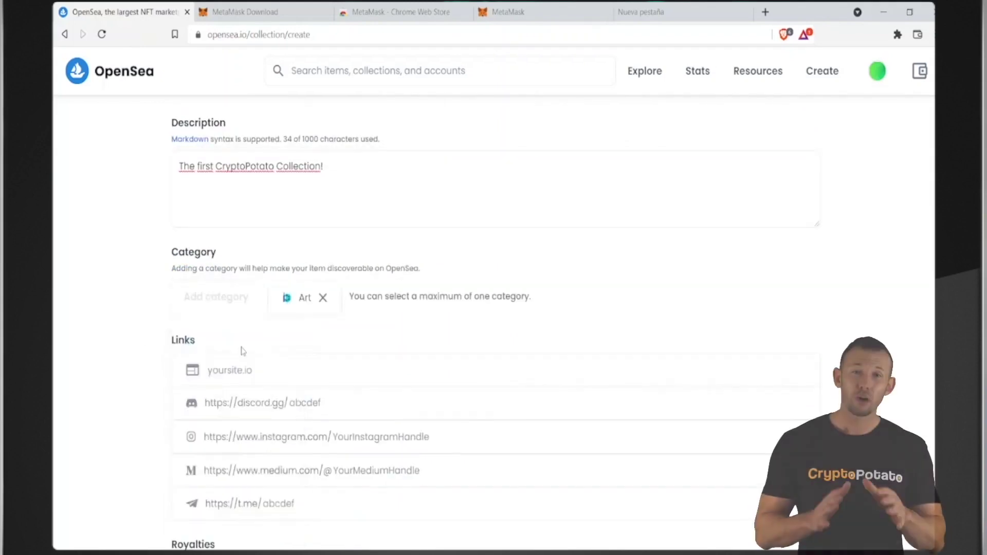
click(322, 297)
click(215, 303)
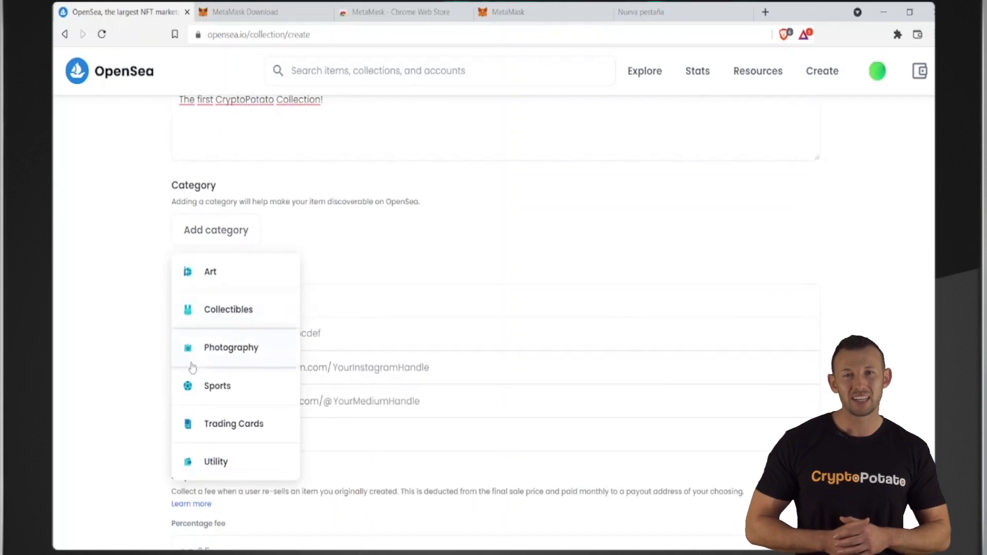
click(240, 280)
scroll(228, 177, down, 3)
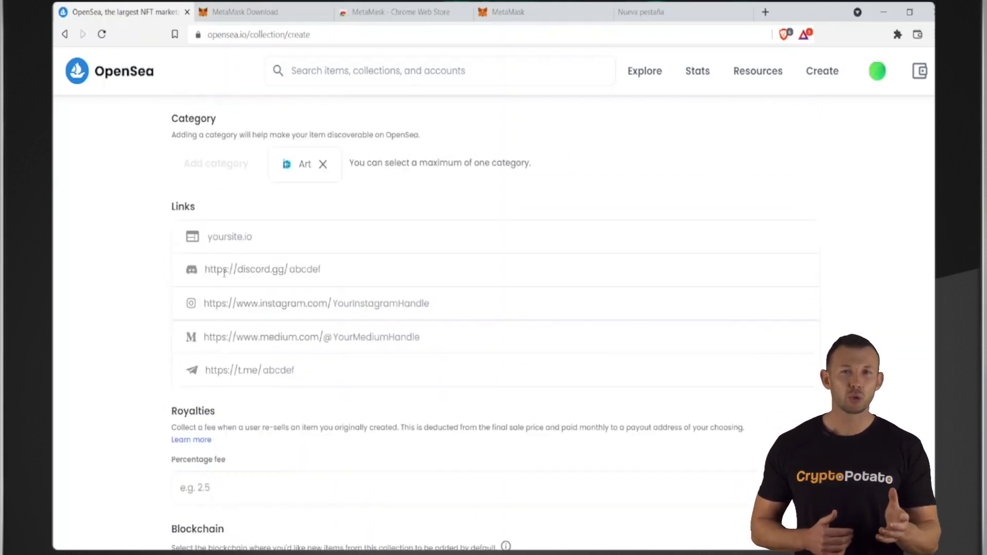
Step: Enter cryptopotato.com as the collection's website link
click(233, 172)
text(cryptopotato.com)
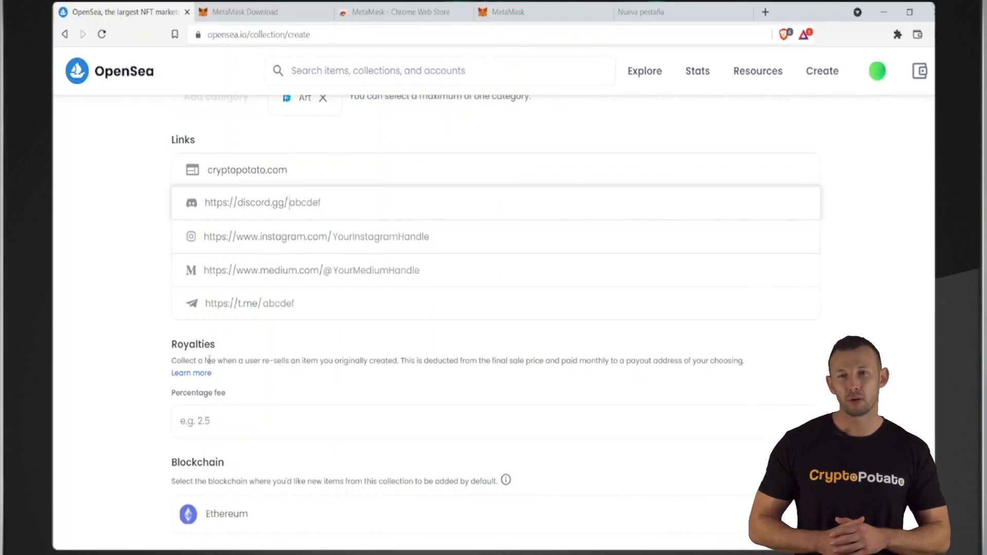
scroll(218, 206, down, 4)
drag(169, 146, 213, 149)
click(212, 220)
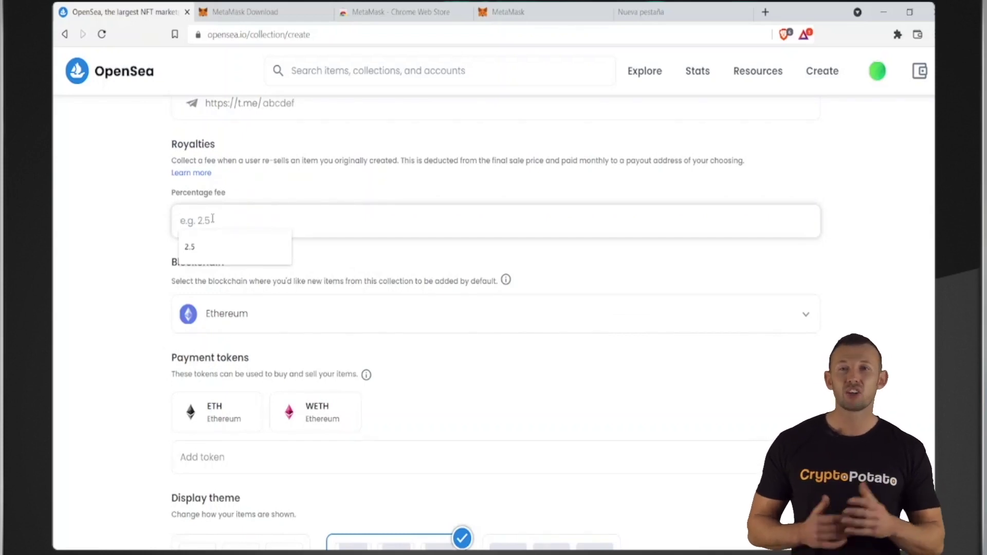
scroll(221, 231, up, 1)
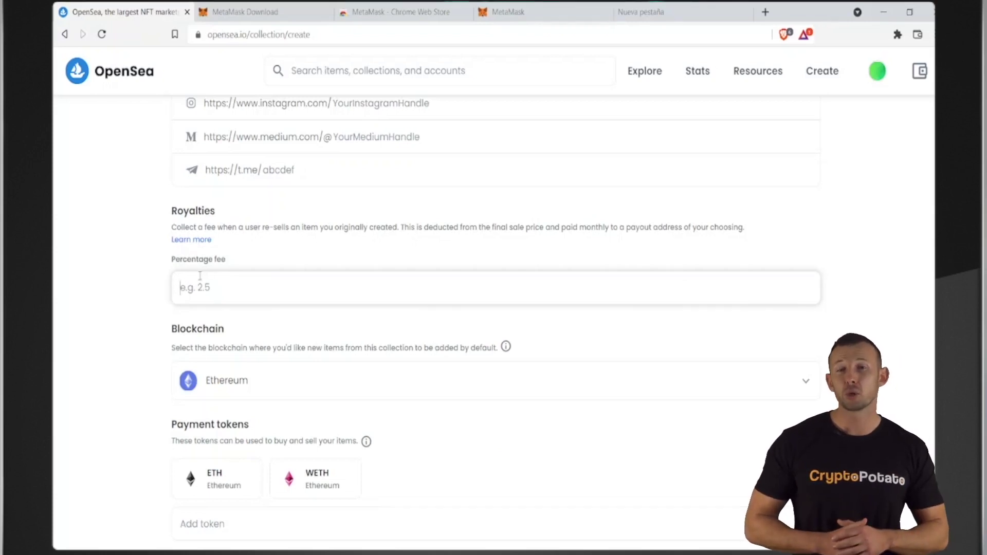
Step: Set a 2.5 royalty fee and paste the wallet's own address as payout address
text(2.5)
click(385, 359)
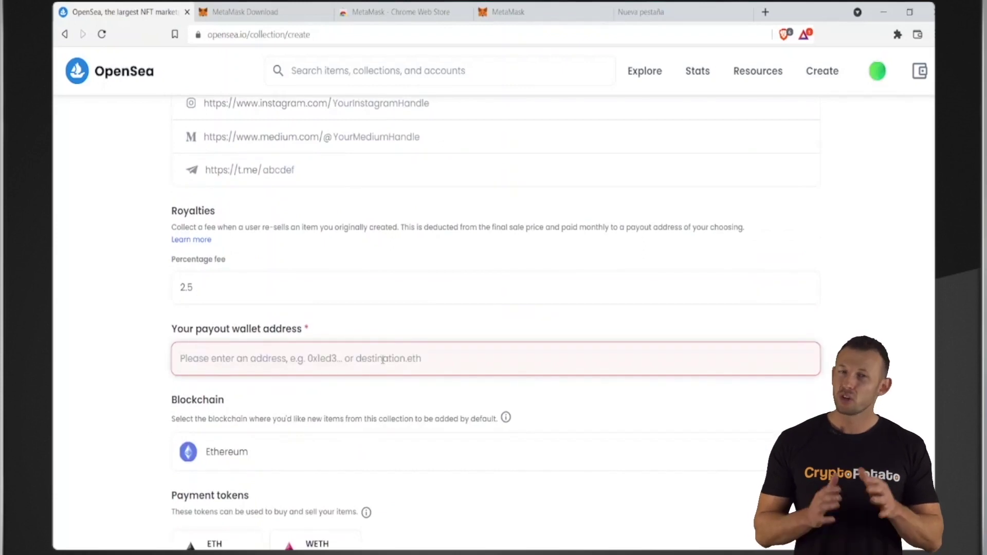
click(919, 71)
click(897, 119)
click(143, 342)
click(313, 359)
text(0xa0137f9e0c95299aa99f13b490563cbc2031dc58)
click(121, 333)
scroll(149, 322, down, 4)
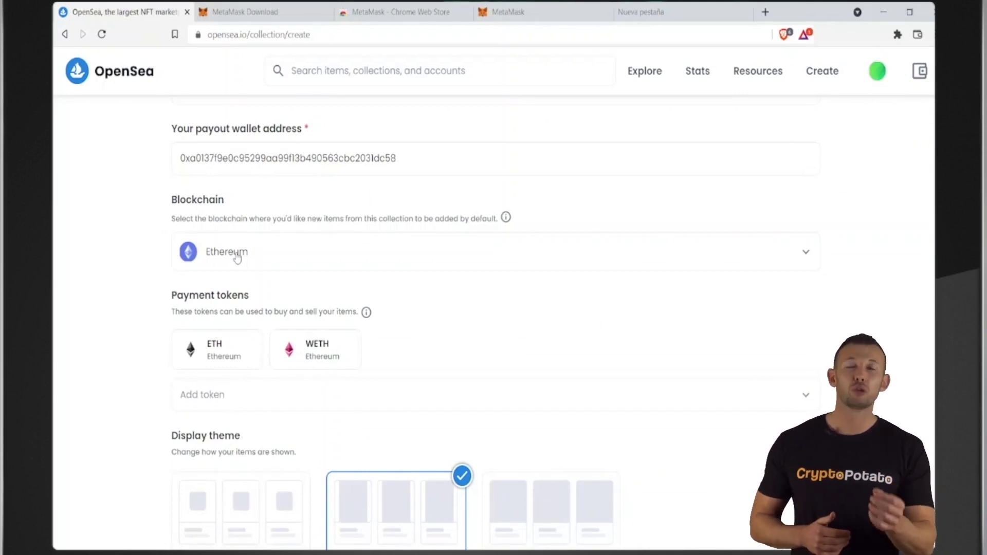
click(237, 258)
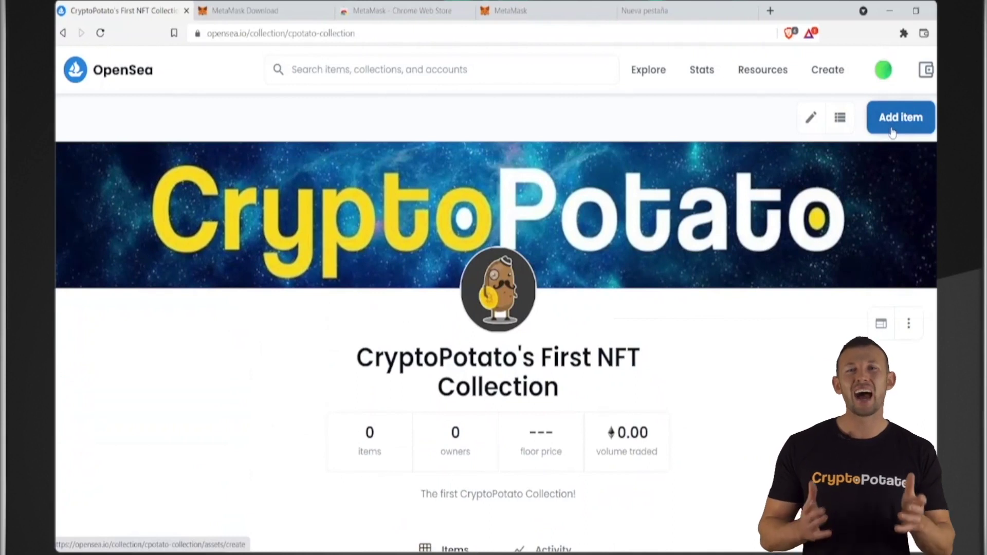
Step: Use Add item on the CryptoPotato collection page to open an empty Create New Item form
click(892, 131)
drag(440, 261, 268, 260)
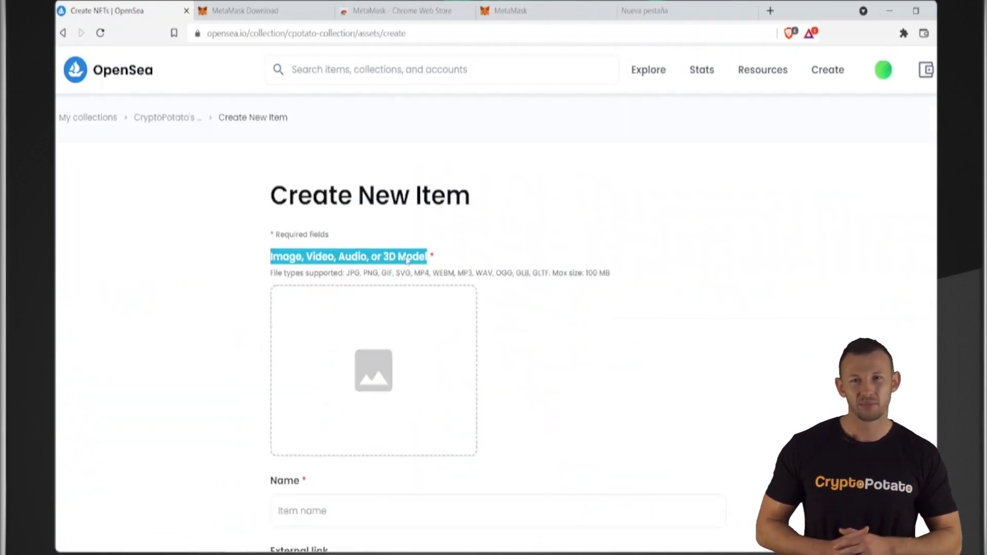
click(452, 261)
scroll(551, 291, down, 1)
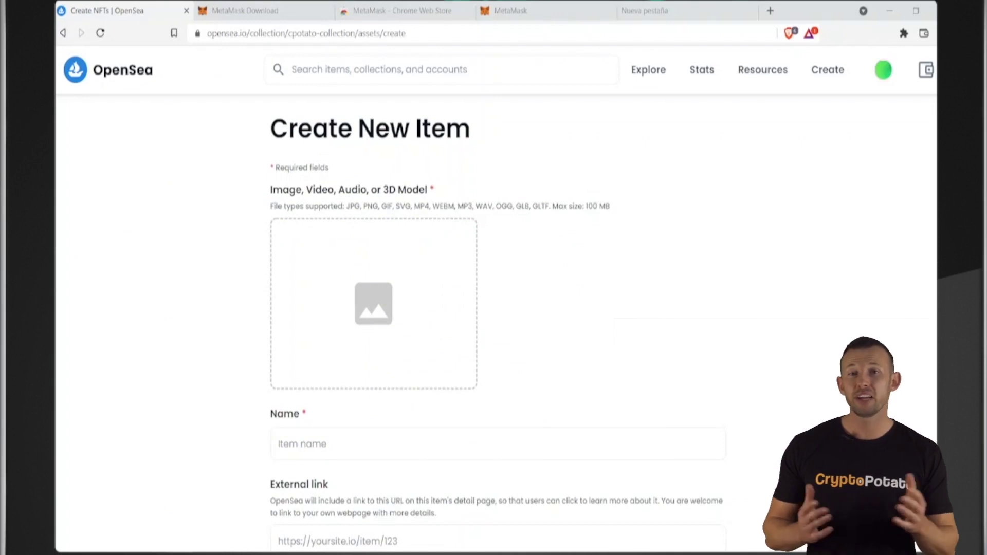
Step: Upload the potato image and name the item Laser Eye Potato
drag(672, 261, 374, 286)
scroll(654, 294, down, 1)
scroll(654, 294, down, 2)
click(365, 250)
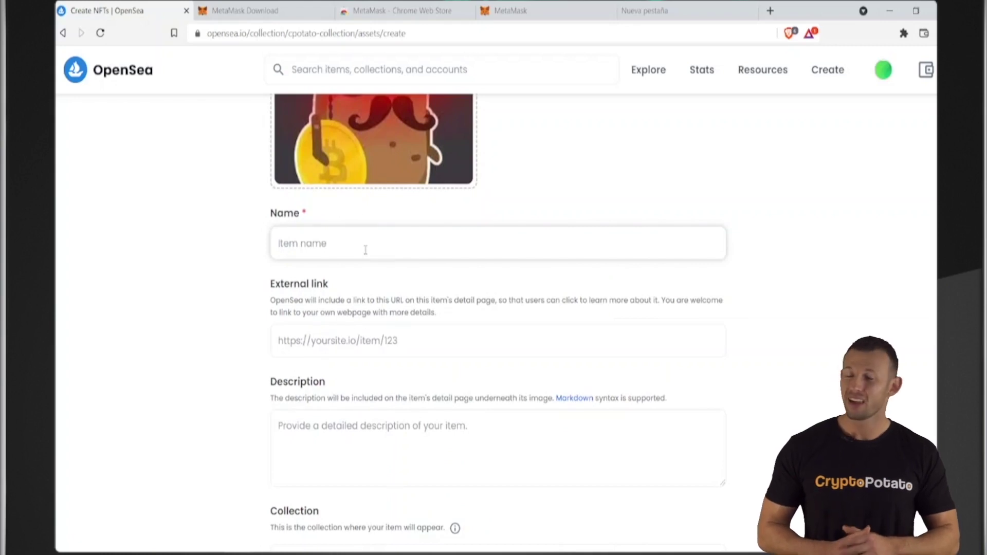
text(Laser Eye Potato)
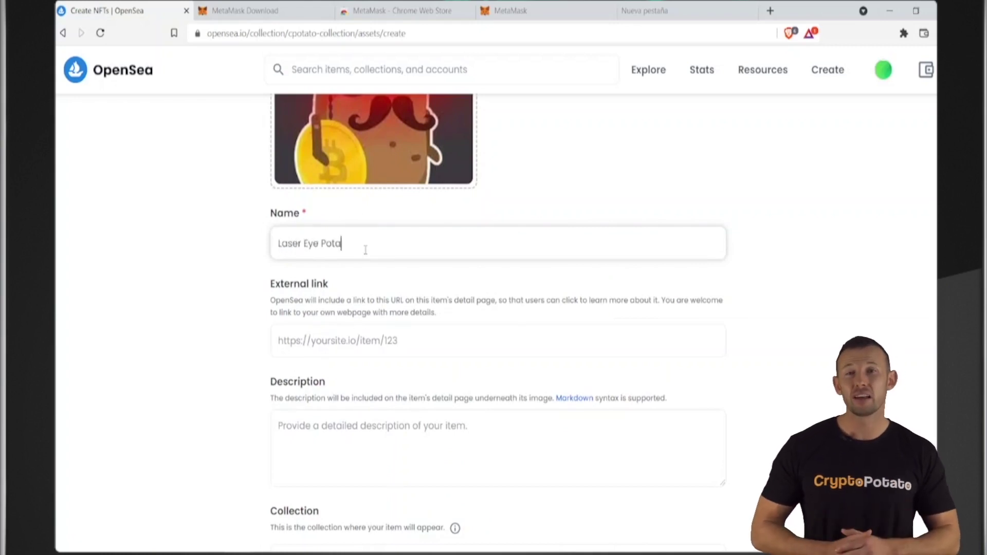
Step: Set the item's external link to cryptopotato.com
scroll(357, 262, down, 1)
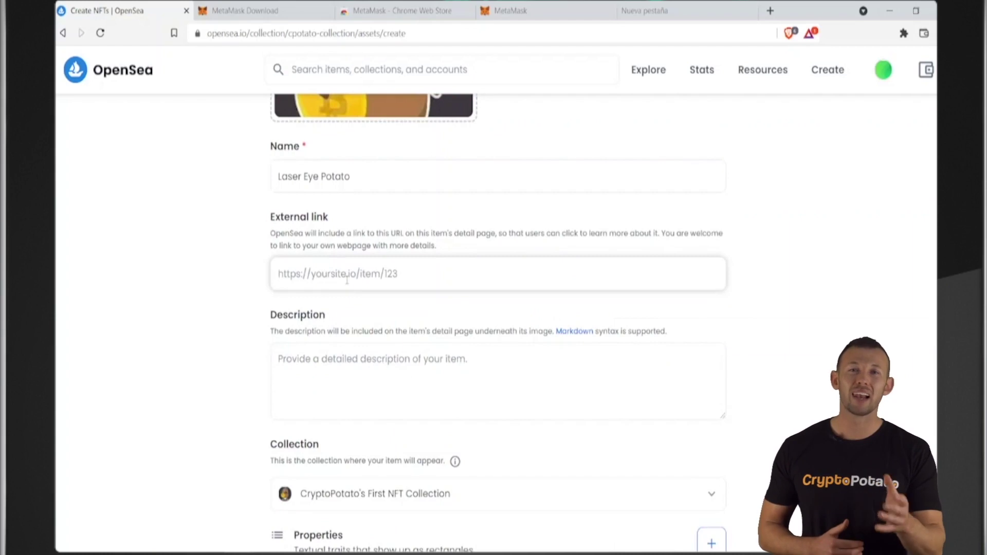
text(Cryptopotato.com)
key(ctrl+a)
text(cryptopotato.com)
scroll(322, 288, down, 3)
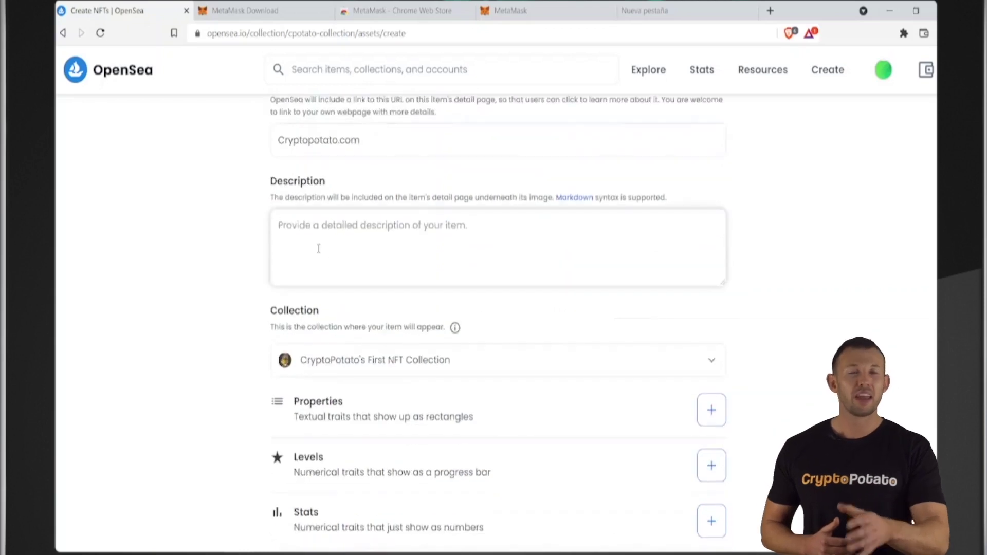
Step: Paste the laser-eyed potato description and check the item's collection
click(322, 249)
text(A Potato with laser eyes and a hat and a mustache holding a Bitcoin. Can't get any cooler than that.)
scroll(362, 247, up, 3)
scroll(334, 230, down, 5)
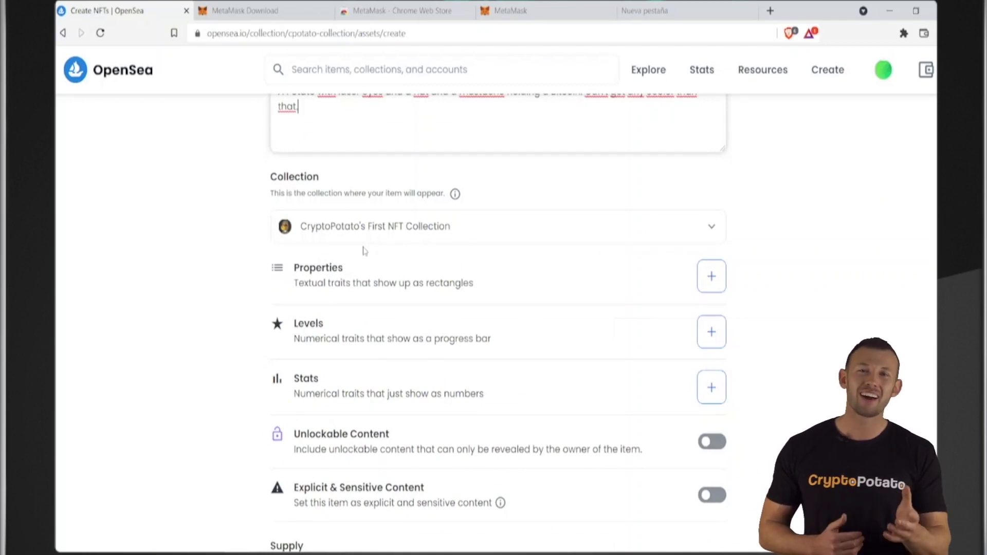
scroll(373, 234, up, 3)
scroll(469, 293, down, 2)
click(469, 293)
scroll(220, 345, down, 1)
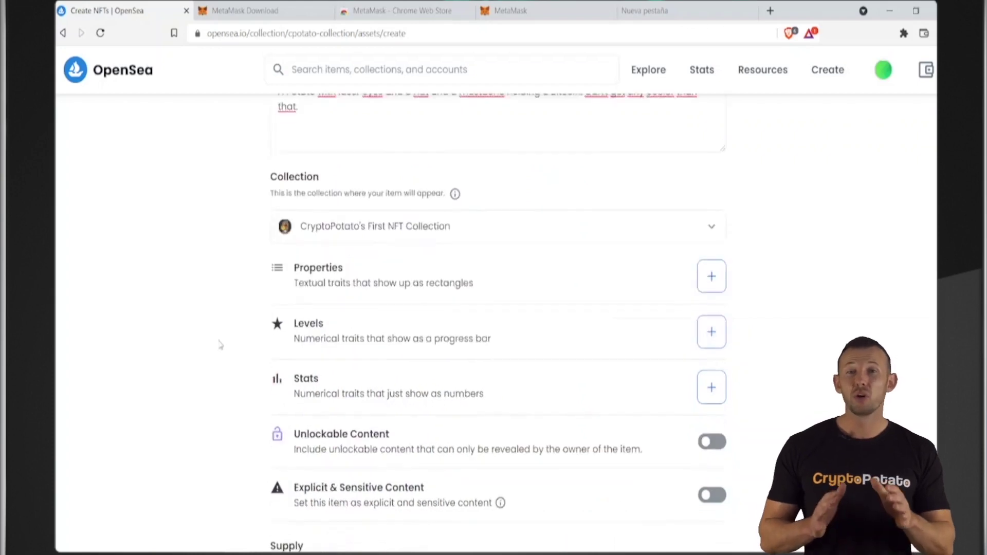
scroll(220, 345, down, 2)
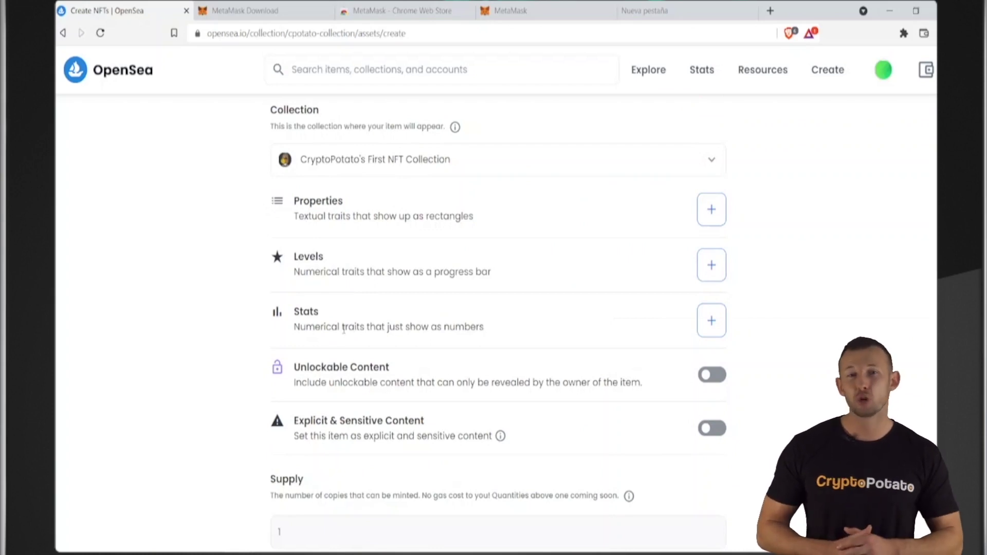
Step: Turn on Unlockable Content for the item
scroll(343, 329, down, 2)
click(711, 241)
click(334, 294)
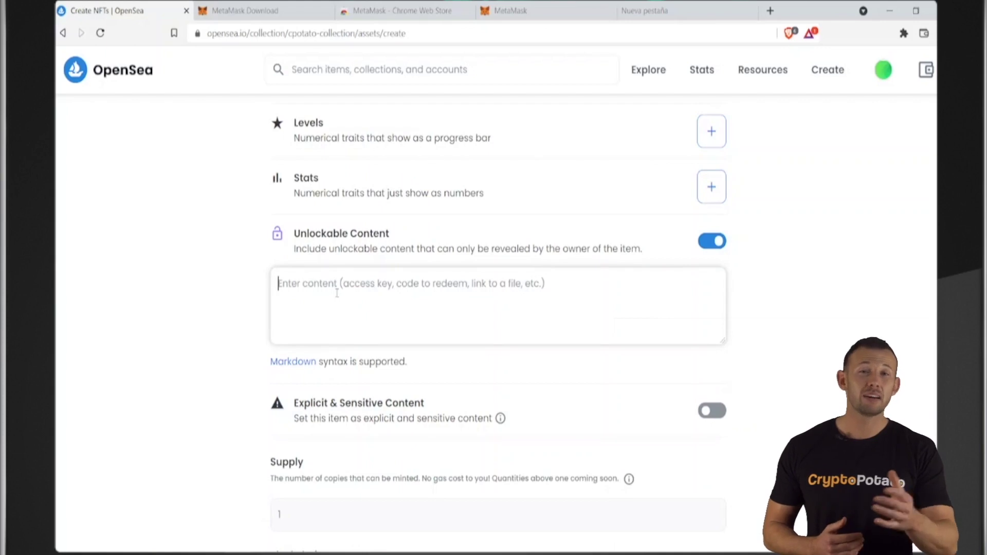
Step: Create the Laser Eye Potato item and dismiss the 'You created' confirmation
scroll(336, 294, down, 2)
scroll(294, 312, down, 1)
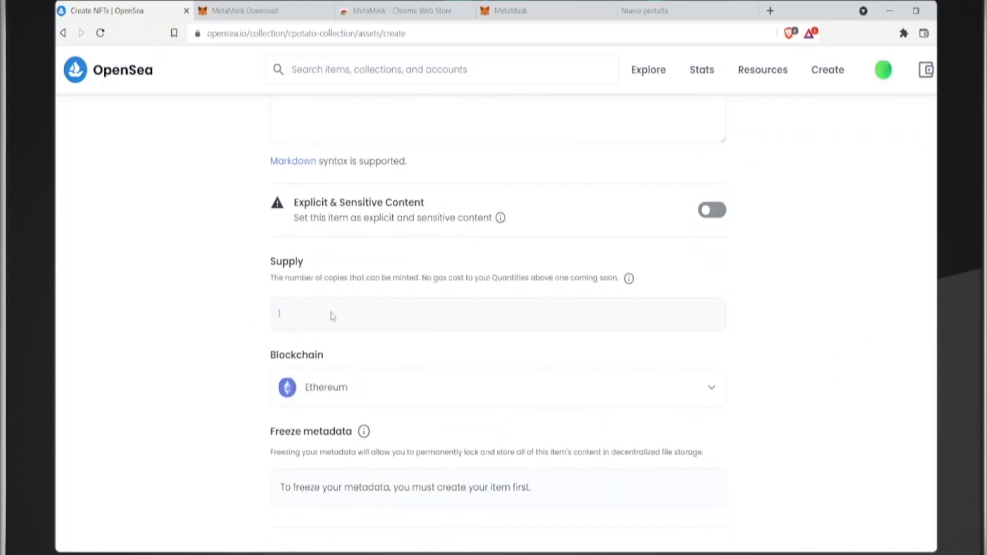
scroll(333, 316, down, 2)
click(300, 498)
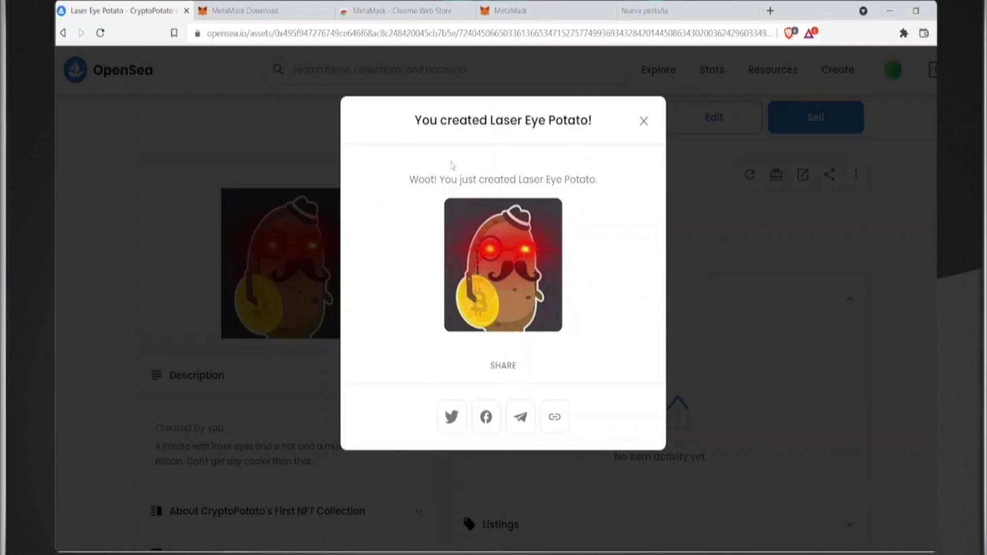
click(643, 122)
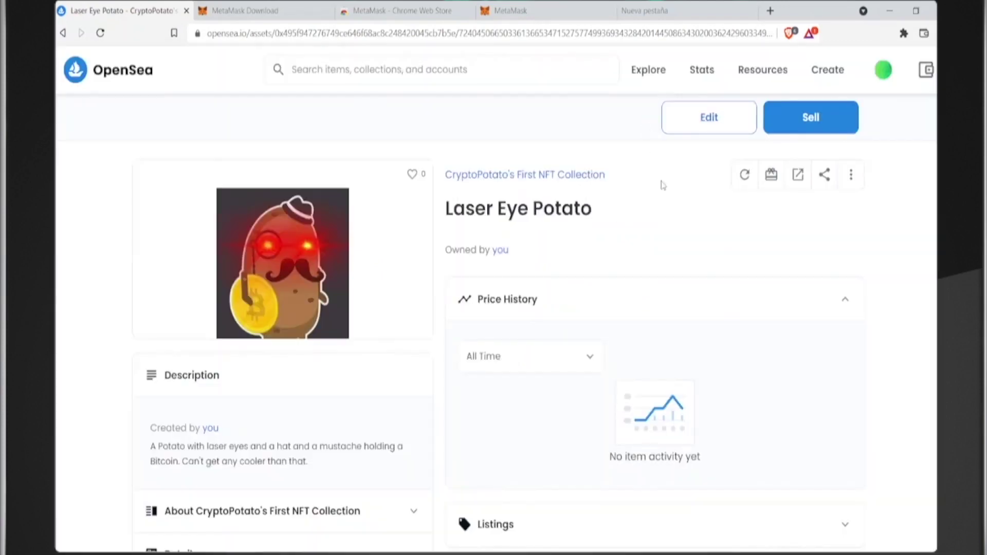